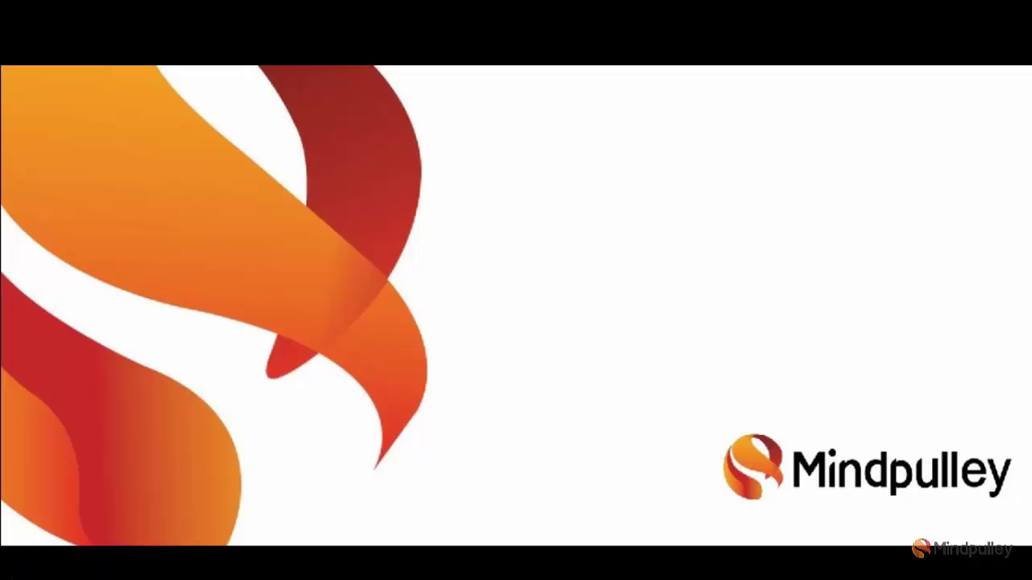
# Step: Launch Microsoft Word 2010 from the Start menu's Microsoft Office folder to get a blank Document1
pyautogui.click(30, 567)
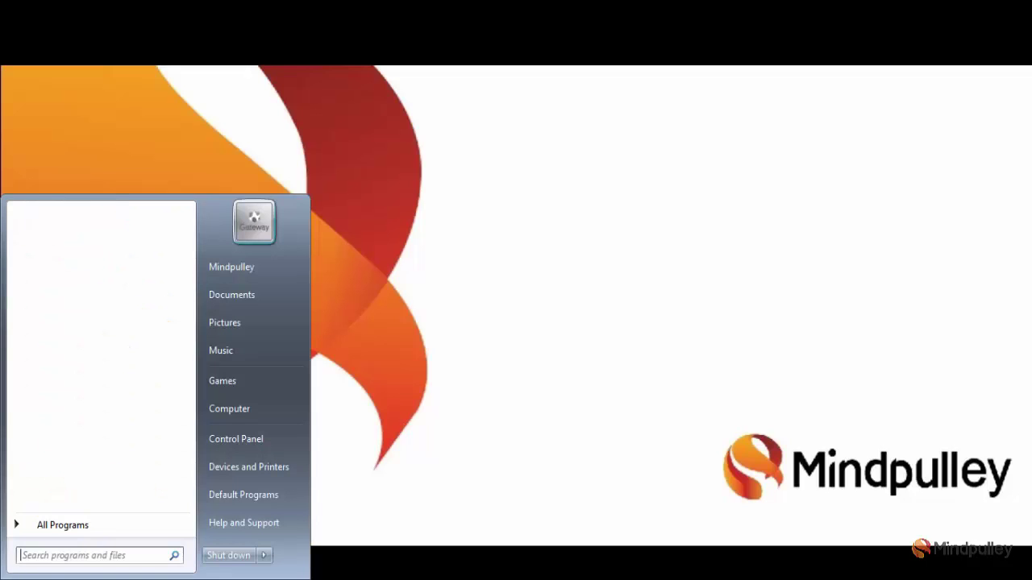
pyautogui.click(84, 526)
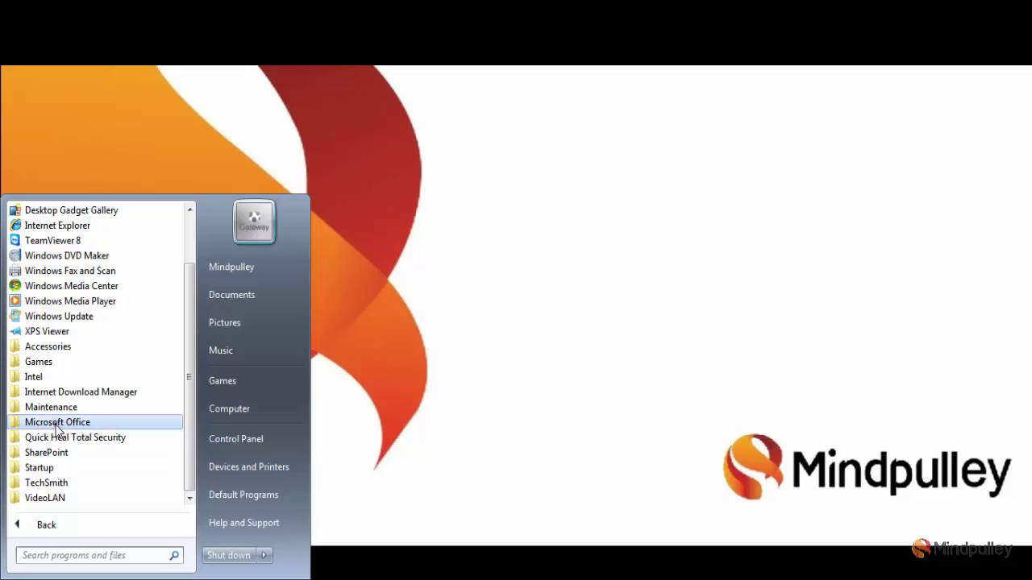
pyautogui.click(57, 425)
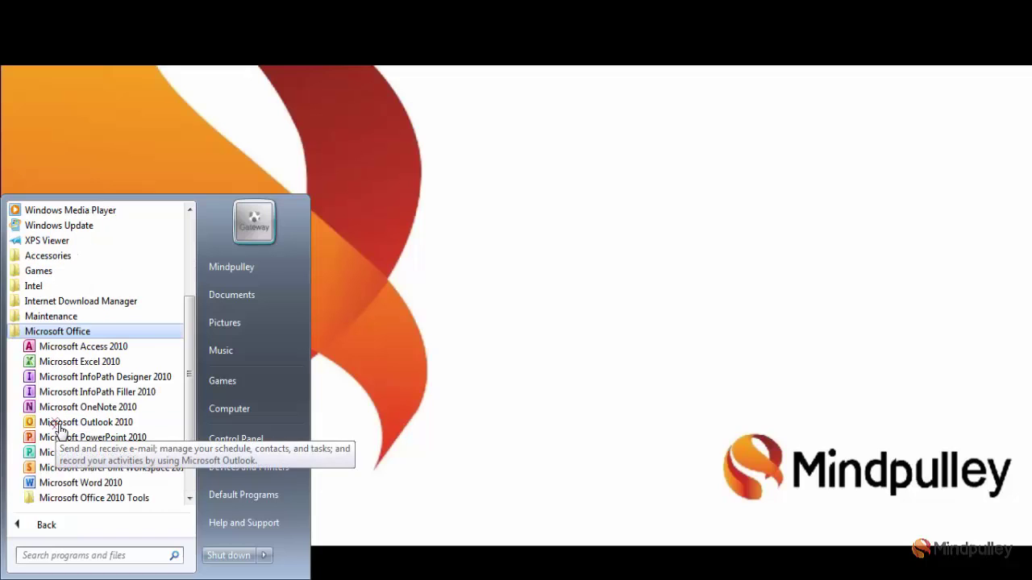
pyautogui.click(61, 484)
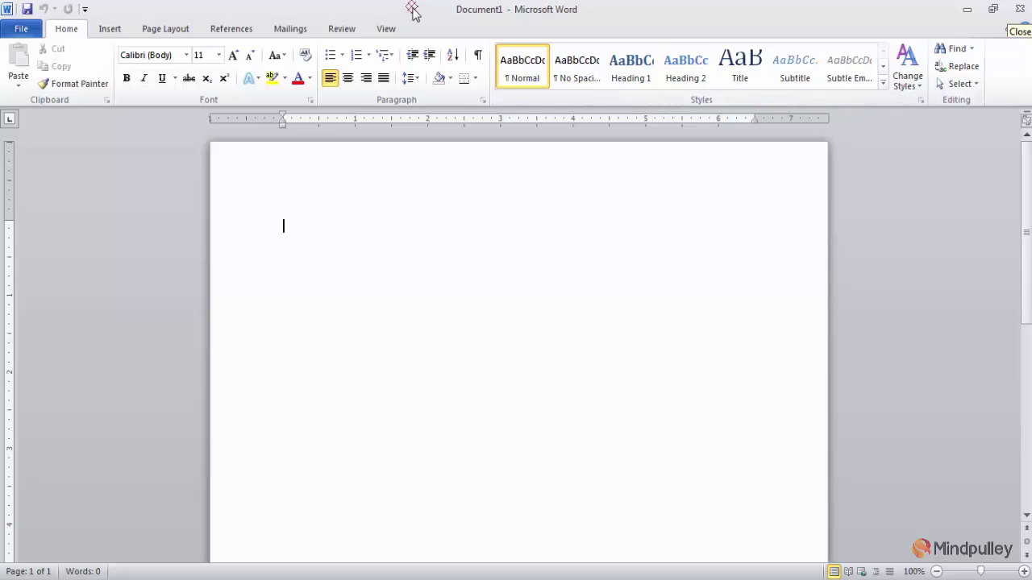
pyautogui.click(242, 37)
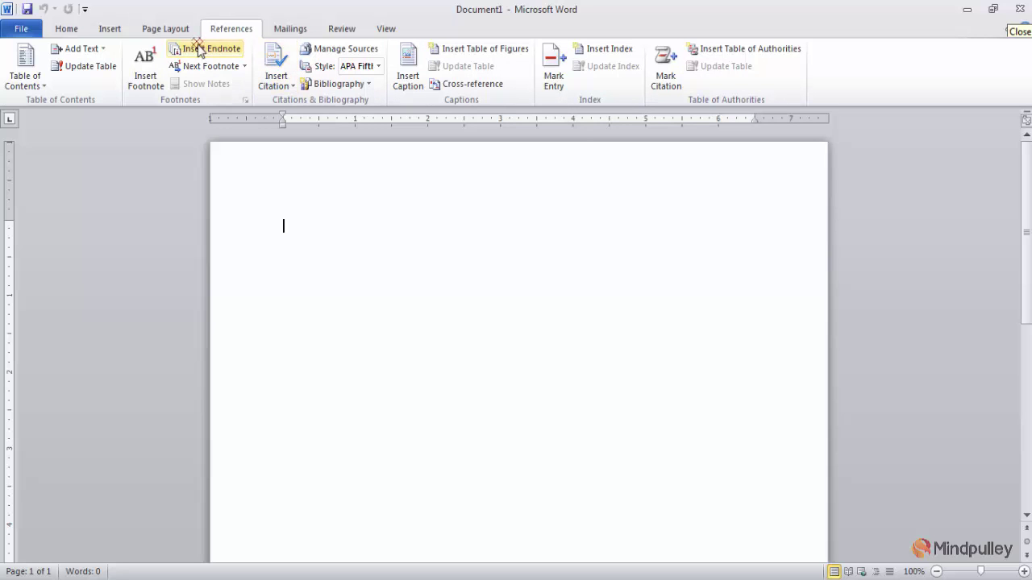
pyautogui.click(77, 32)
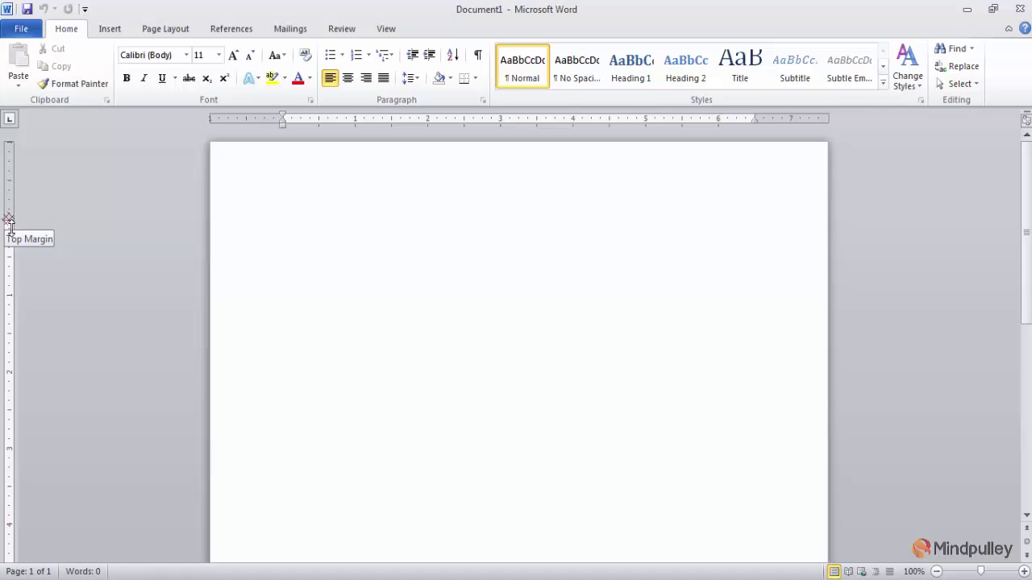
# Step: Lower Document1's top margin by moving its boundary down on the vertical ruler
pyautogui.moveTo(9, 219); pyautogui.dragTo(12, 182)
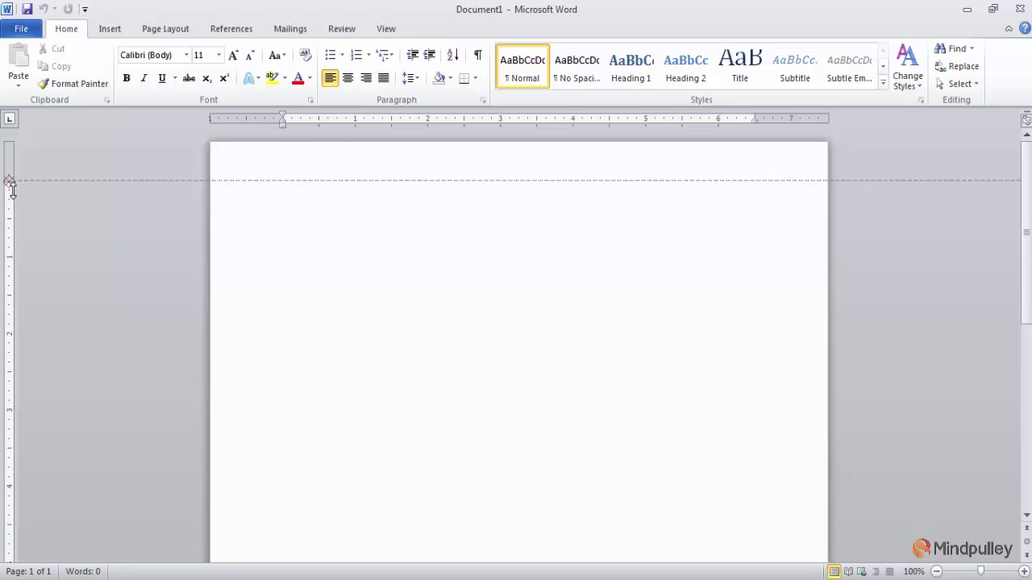
pyautogui.moveTo(10, 181); pyautogui.dragTo(10, 223)
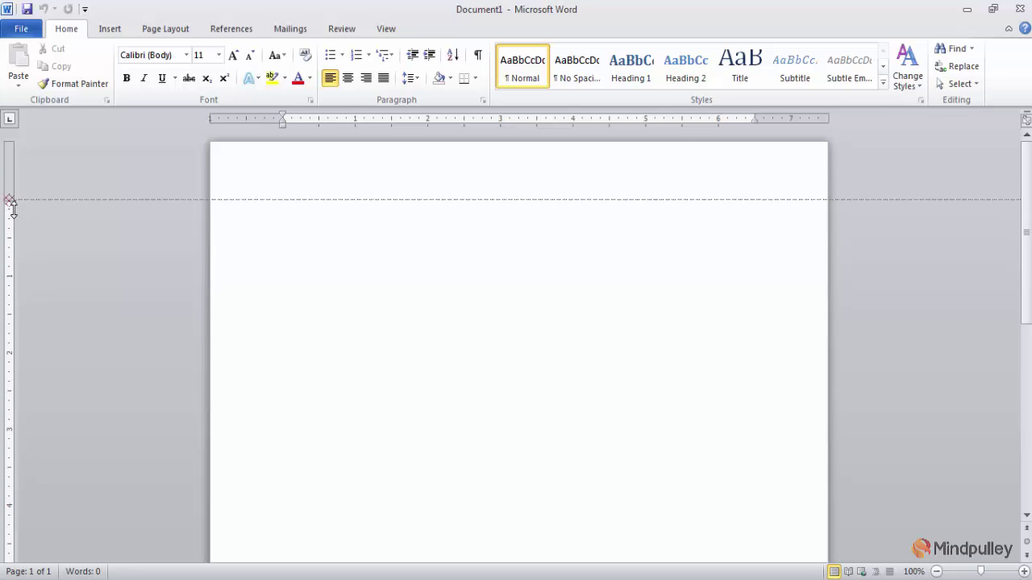
pyautogui.moveTo(13, 238); pyautogui.dragTo(13, 250)
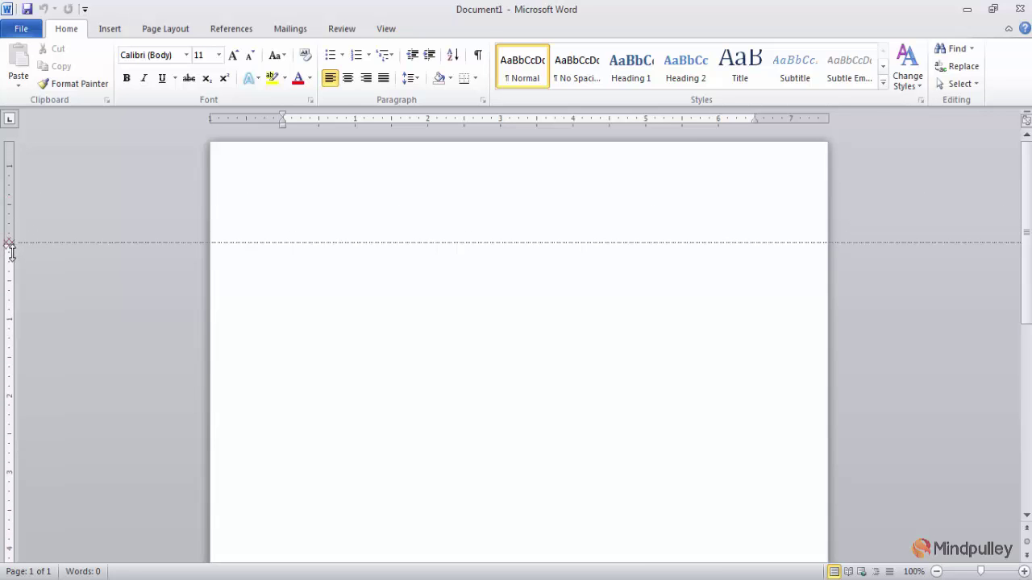
pyautogui.moveTo(12, 251); pyautogui.dragTo(8, 229)
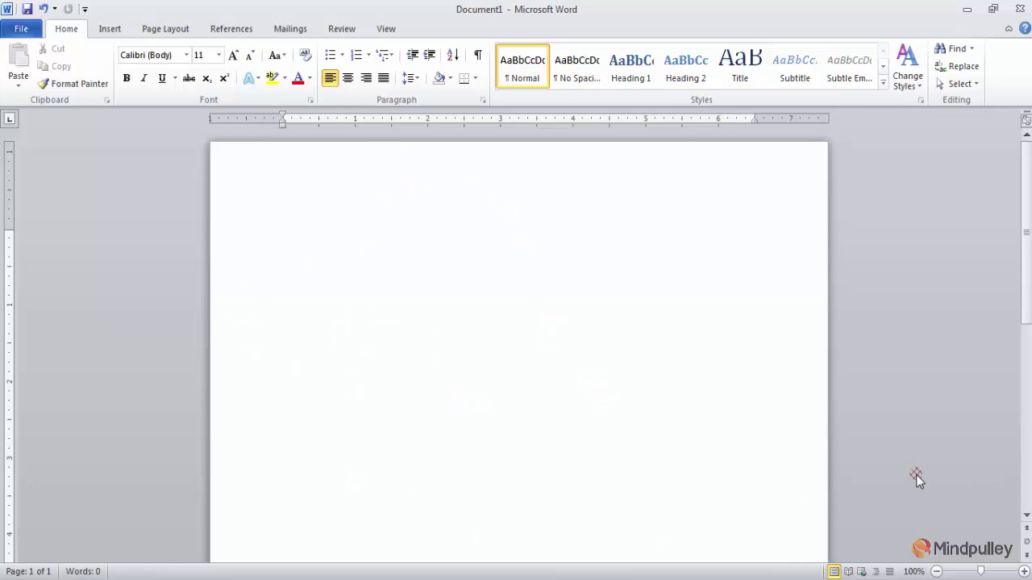
# Step: Scroll down Document1 until the bottom edge of the blank page is visible
pyautogui.click(1026, 516)
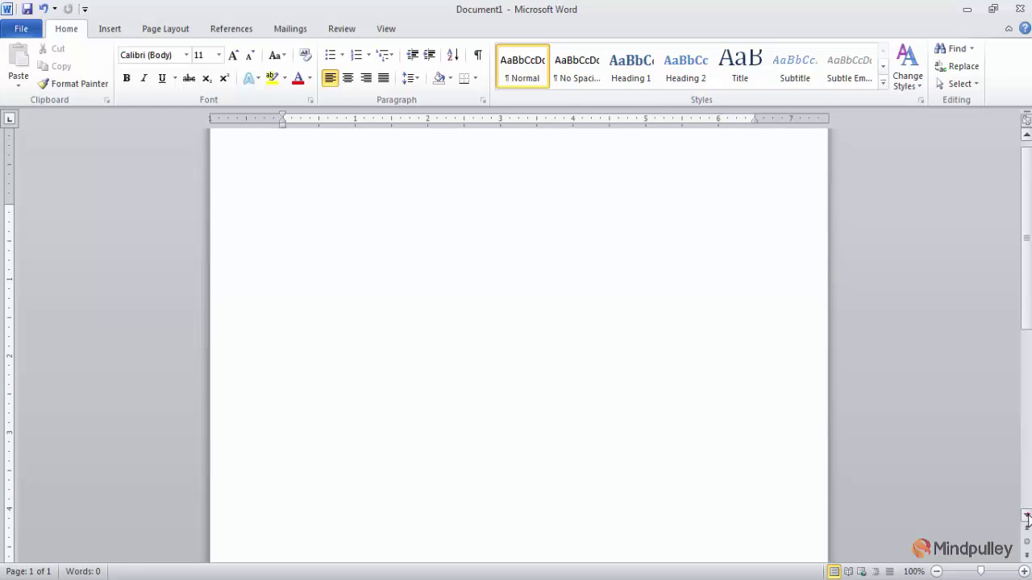
pyautogui.click(1026, 516)
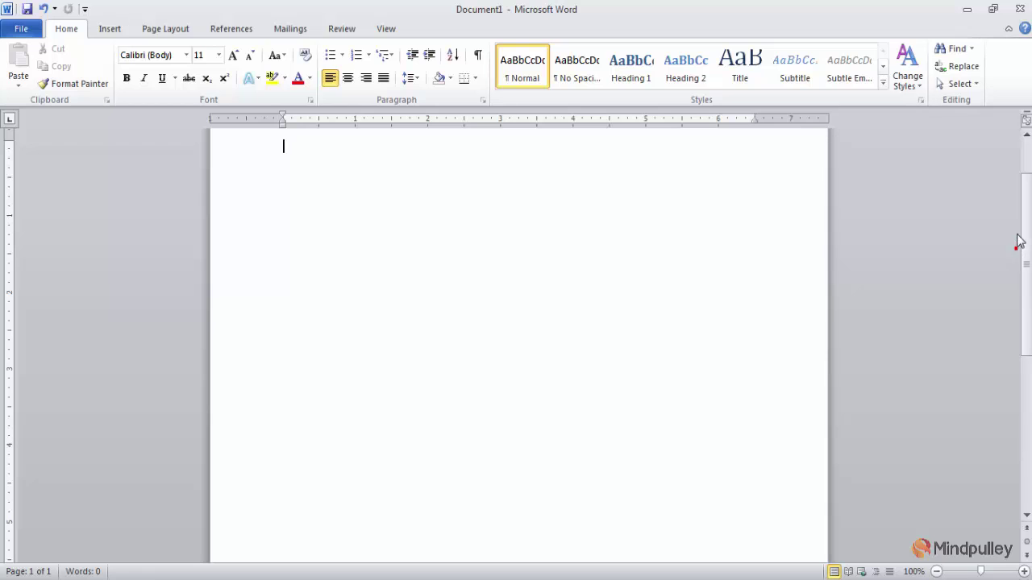
pyautogui.moveTo(1024, 259)
pyautogui.mouseDown()
pyautogui.moveTo(1026, 224)
pyautogui.moveTo(1023, 466)
pyautogui.mouseUp()
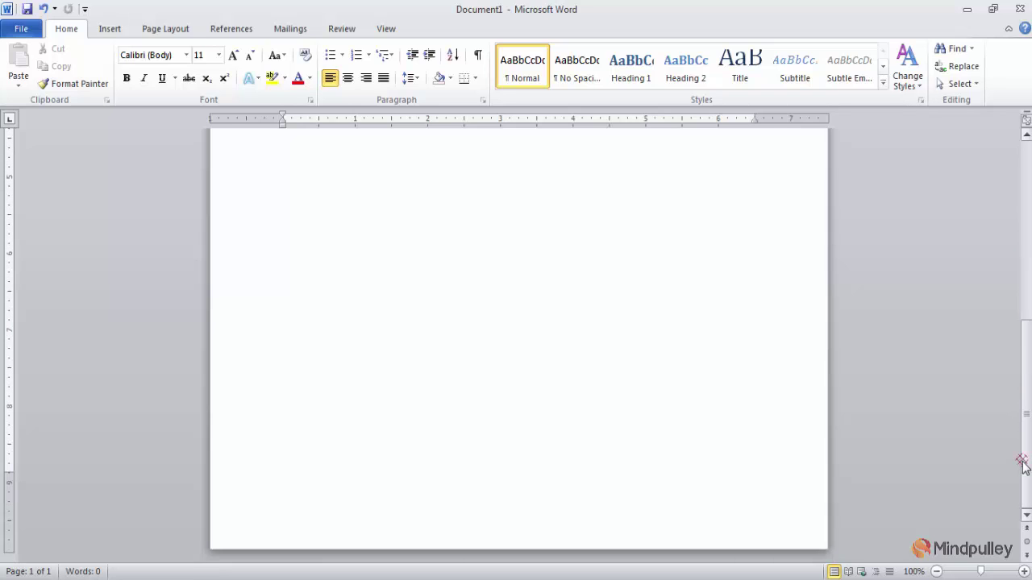
pyautogui.click(1026, 134)
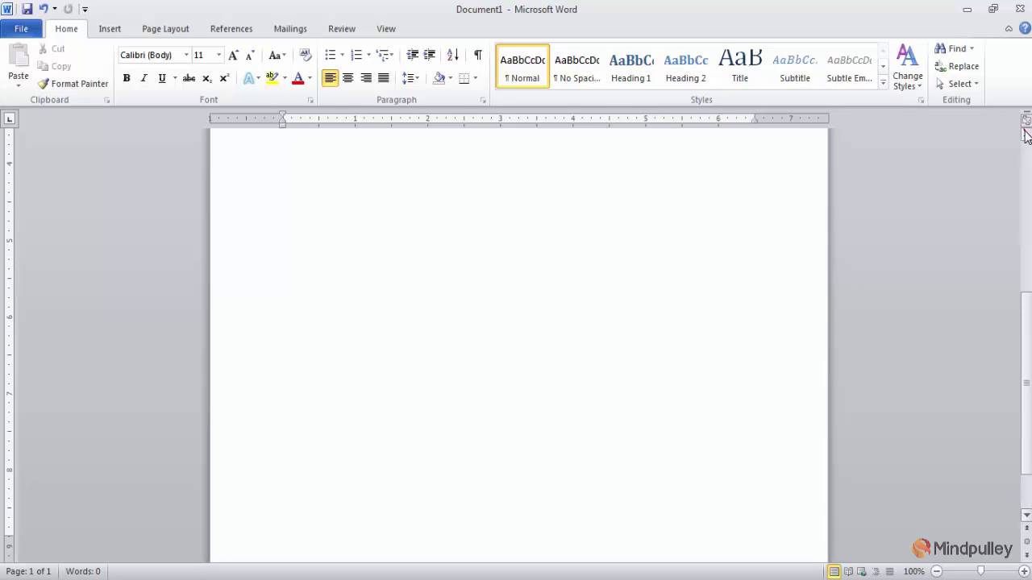
pyautogui.moveTo(1024, 461); pyautogui.dragTo(1024, 439)
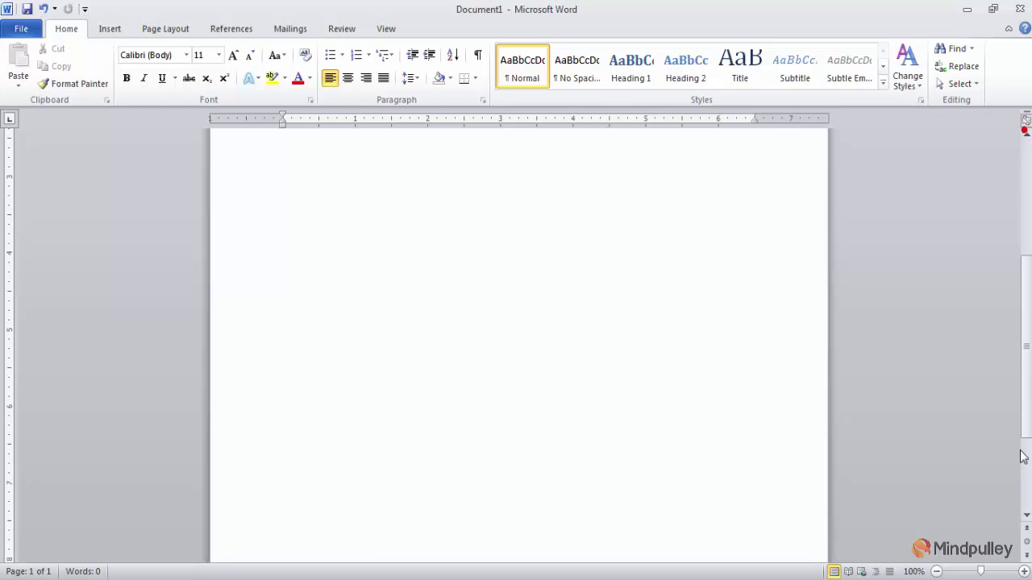
pyautogui.click(1026, 516)
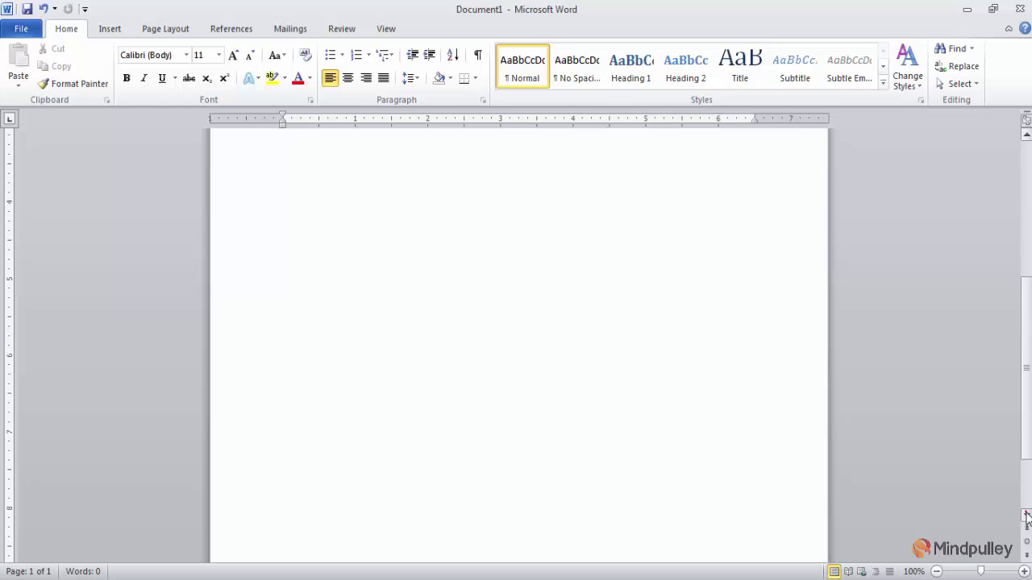
pyautogui.click(1026, 516)
pyautogui.click(1027, 516)
pyautogui.click(1027, 516)
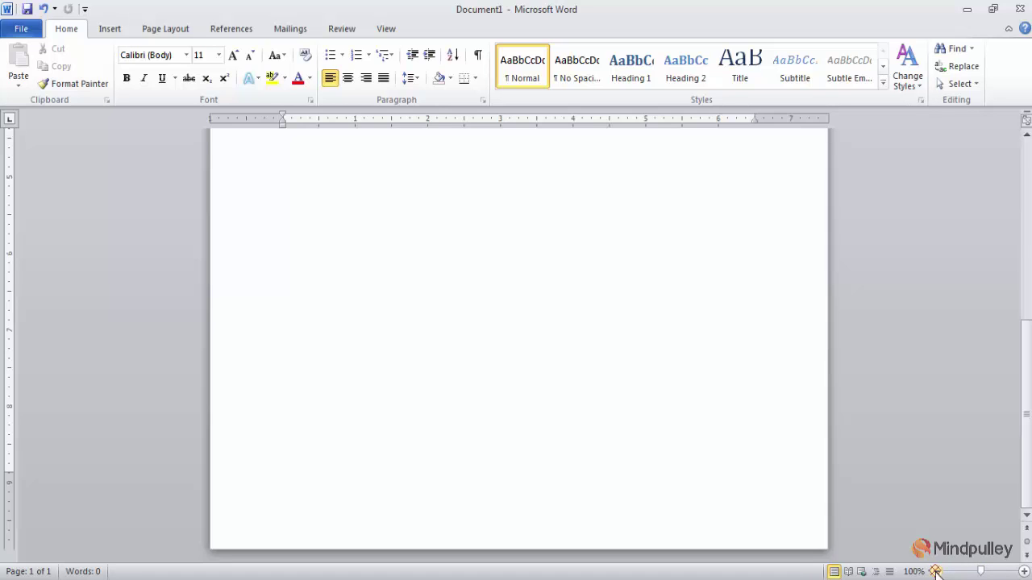
pyautogui.click(935, 572)
pyautogui.click(935, 571)
pyautogui.click(935, 571)
pyautogui.click(935, 572)
pyautogui.click(935, 572)
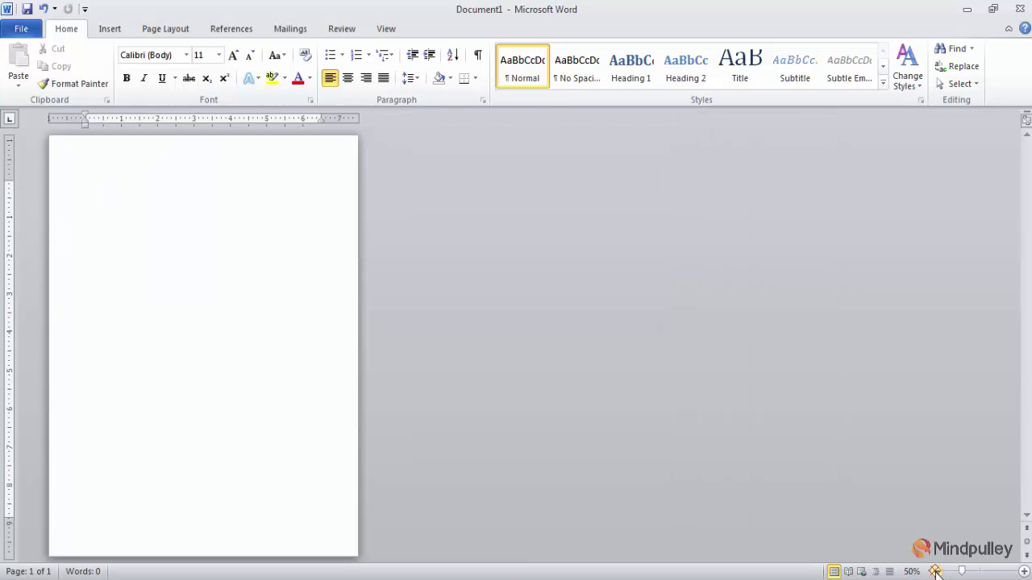
pyautogui.click(1022, 572)
pyautogui.click(1023, 571)
pyautogui.click(1022, 572)
pyautogui.click(1022, 572)
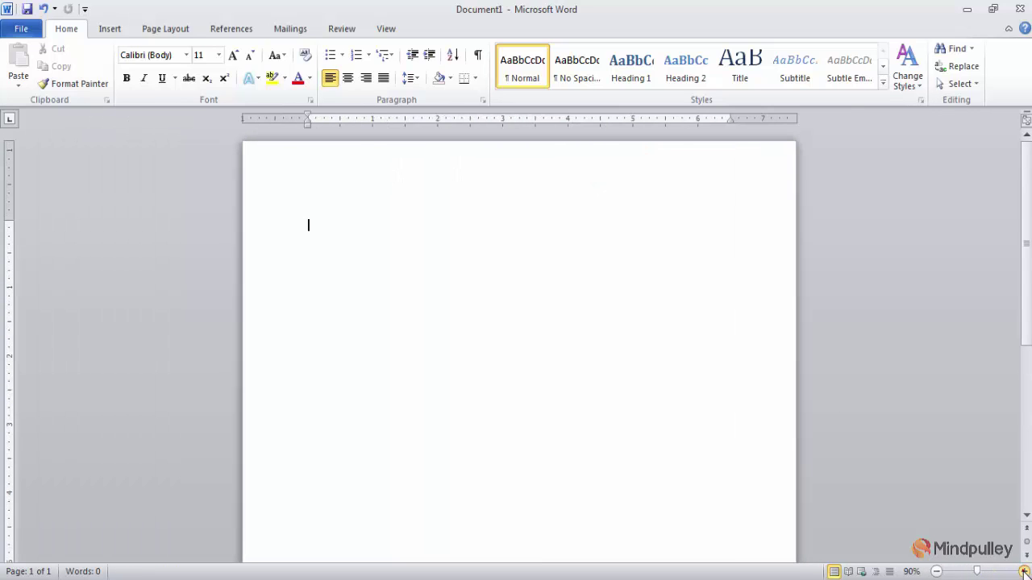
pyautogui.click(1022, 571)
pyautogui.click(1022, 572)
pyautogui.click(1022, 572)
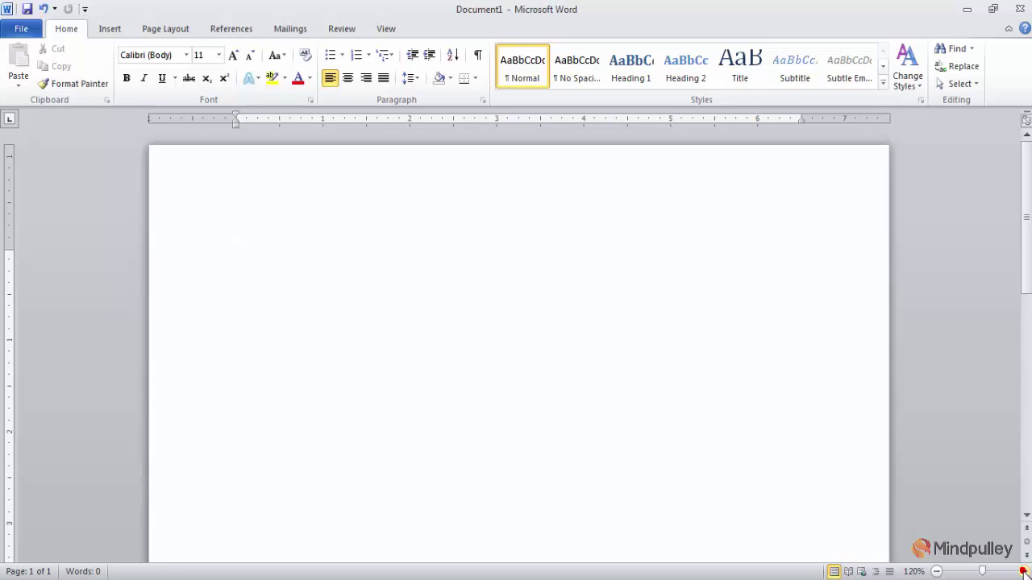
pyautogui.click(1022, 571)
pyautogui.click(1022, 571)
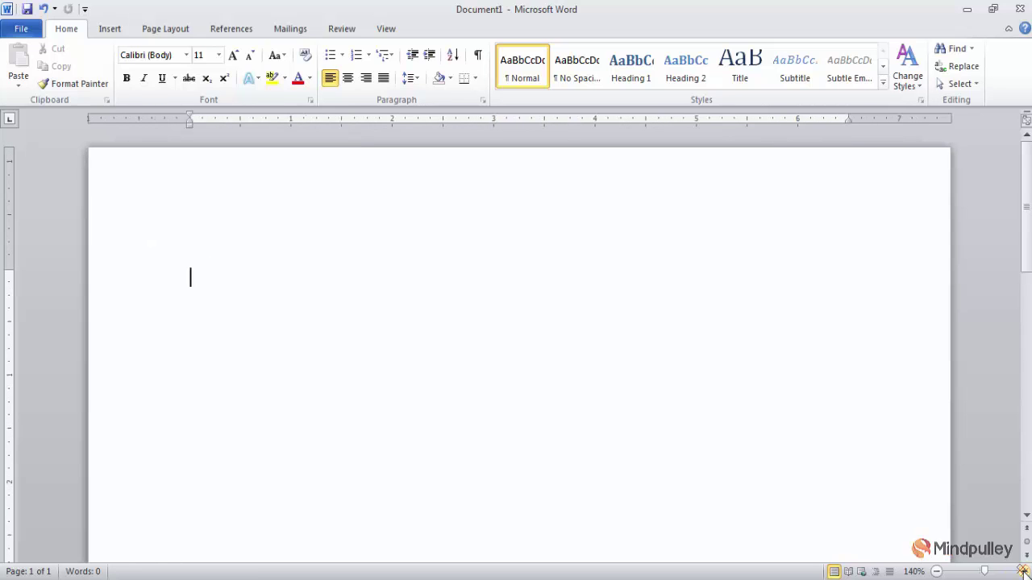
pyautogui.click(936, 572)
pyautogui.click(935, 571)
pyautogui.click(935, 572)
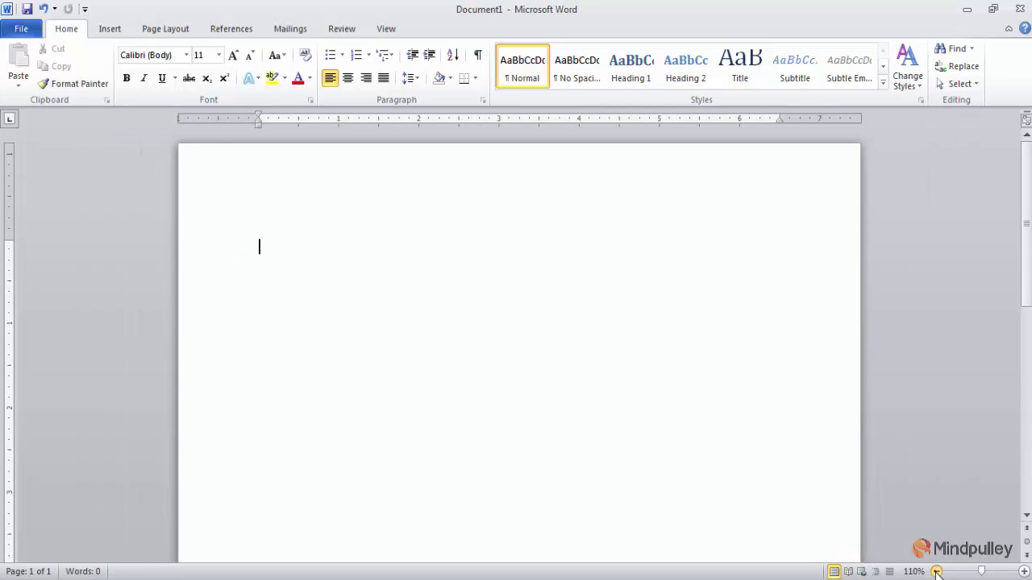
pyautogui.click(935, 572)
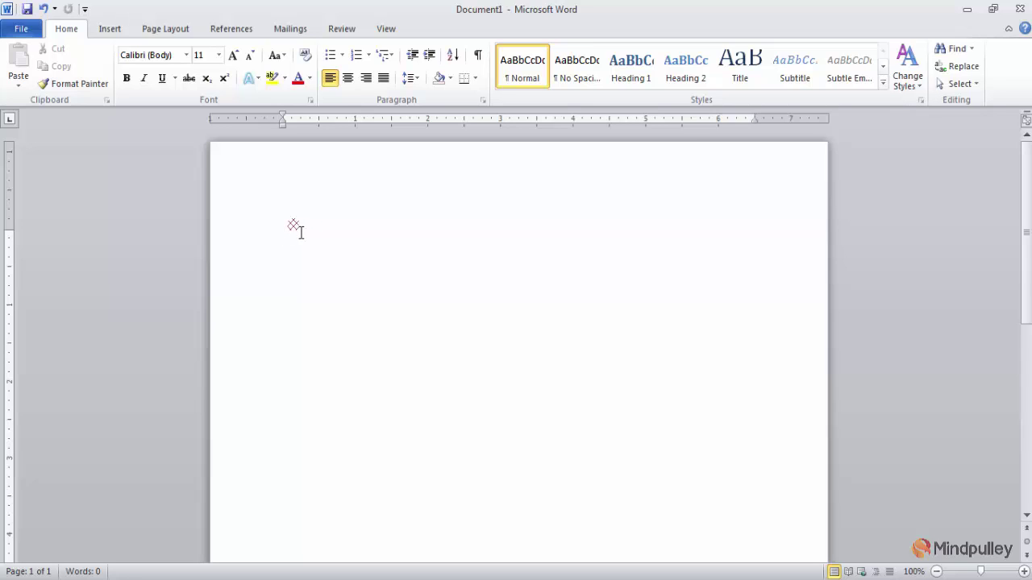
# Step: Type 'MIND PULLEY Pvt. LTD.' on the first line of the document
pyautogui.write('MIND')
pyautogui.write(' PULLEY')
pyautogui.write(' P')
pyautogui.write('vt')
pyautogui.write('.')
pyautogui.write('LTD')
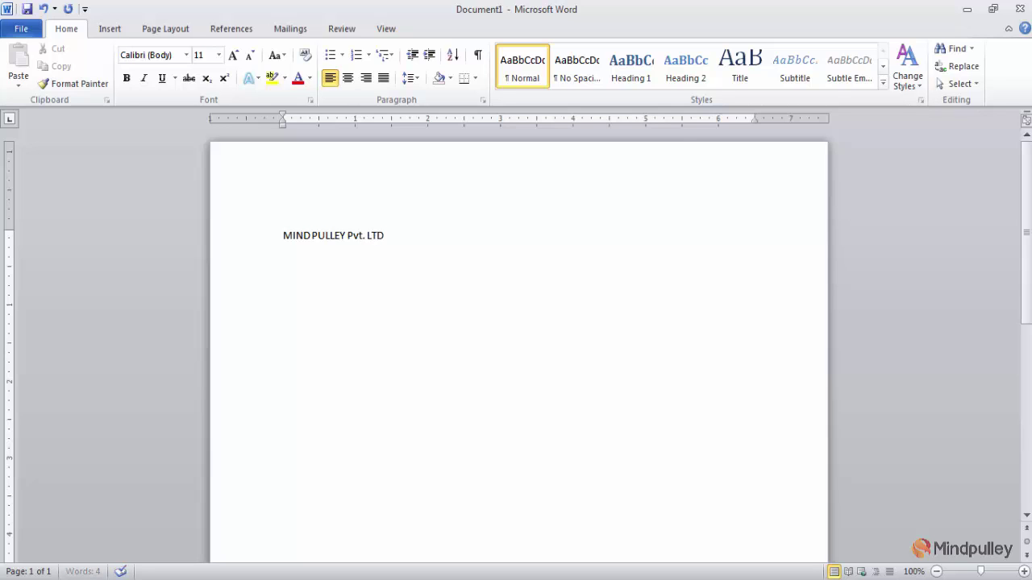
pyautogui.write('.')
# Step: Select the 'MIND PULLEY Pvt. LTD.' line, deselect it, and select it again
pyautogui.moveTo(282, 235); pyautogui.dragTo(390, 240)
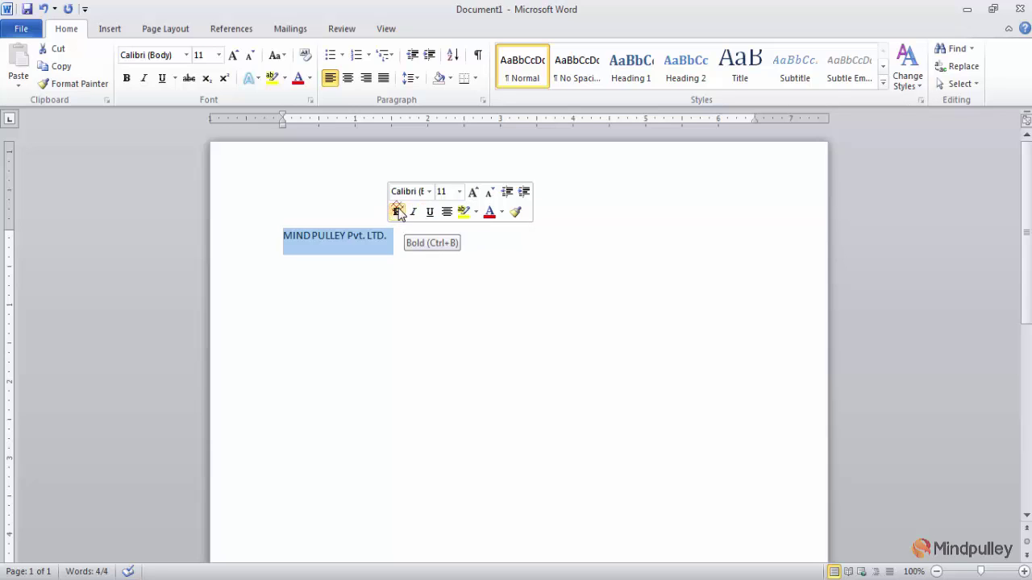
pyautogui.click(418, 266)
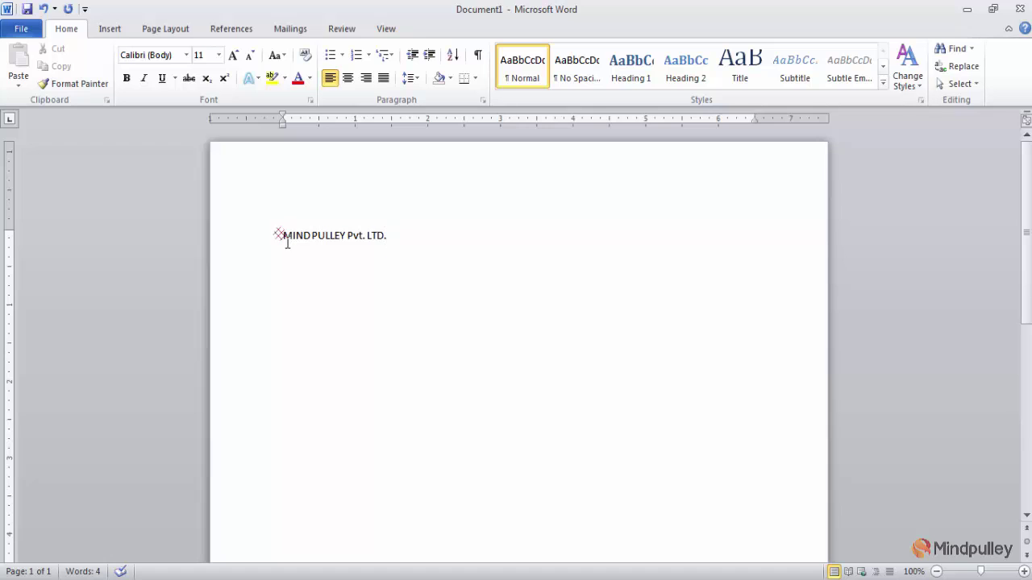
pyautogui.moveTo(284, 240); pyautogui.dragTo(402, 247)
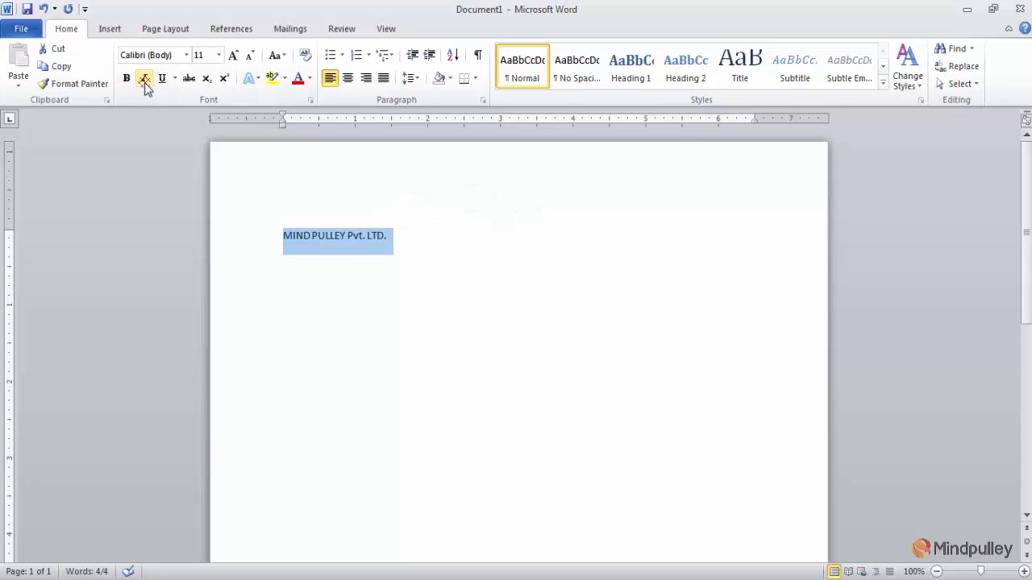
# Step: Open the Font Size list in the Home tab's Font group for the selected line
pyautogui.click(218, 56)
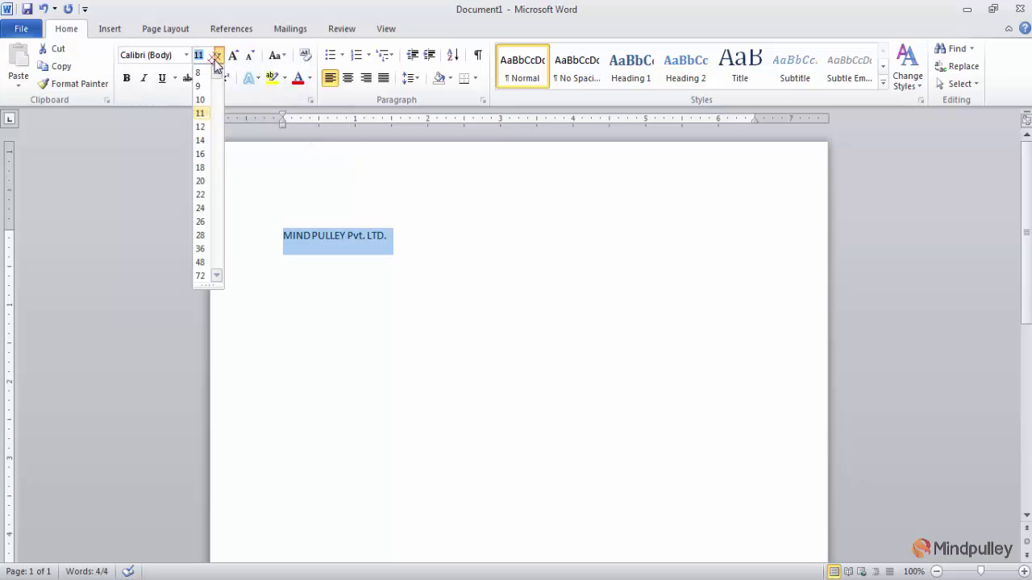